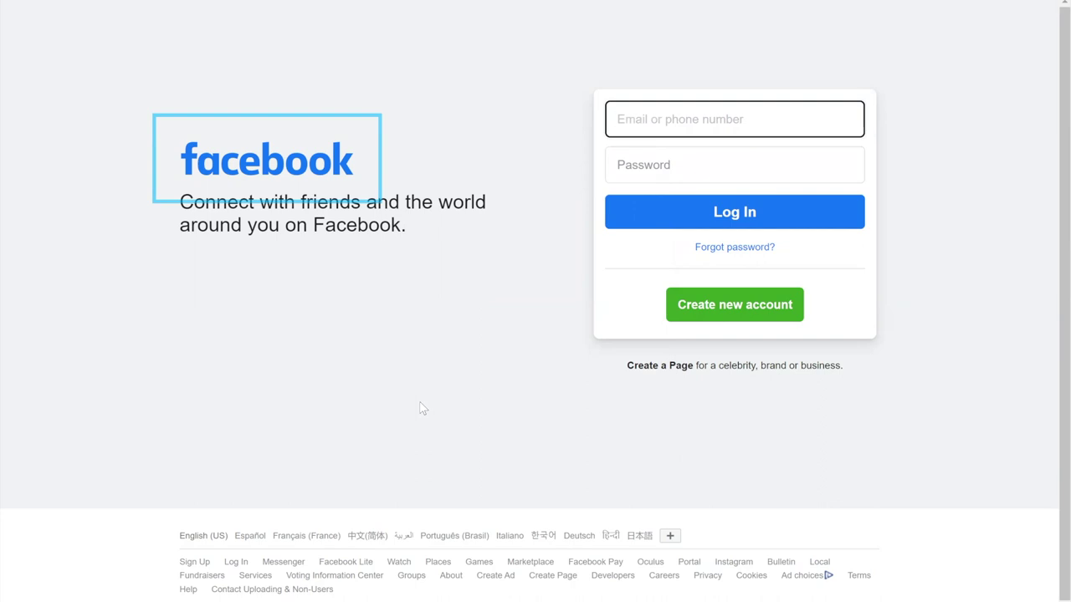
- List the login page's document regions with the screen reader and move to the Facebook site links Content information region
key(Insert+ctrl+r)
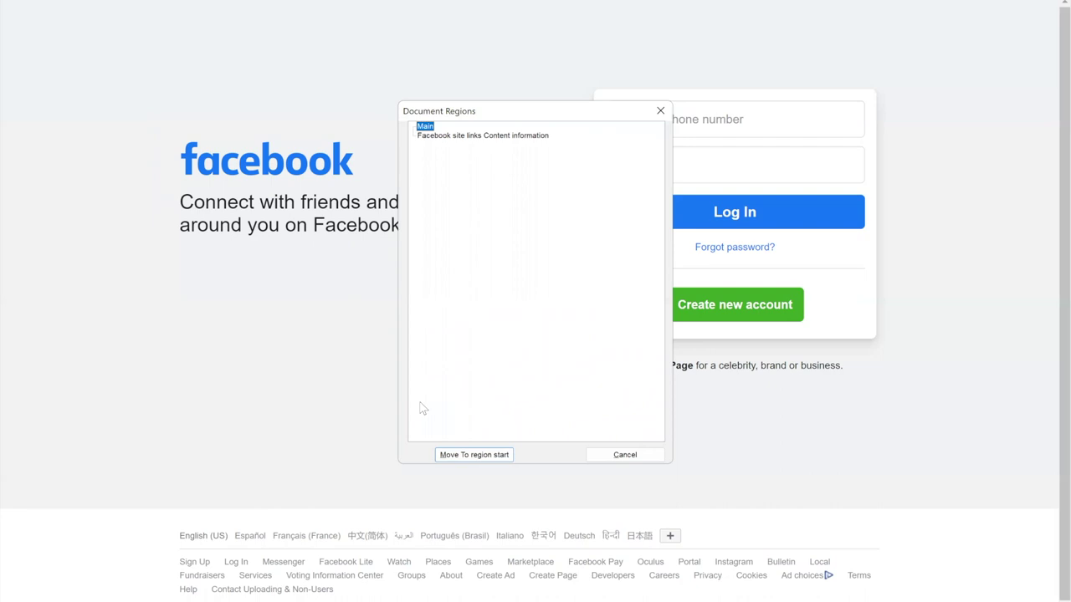
key(Down)
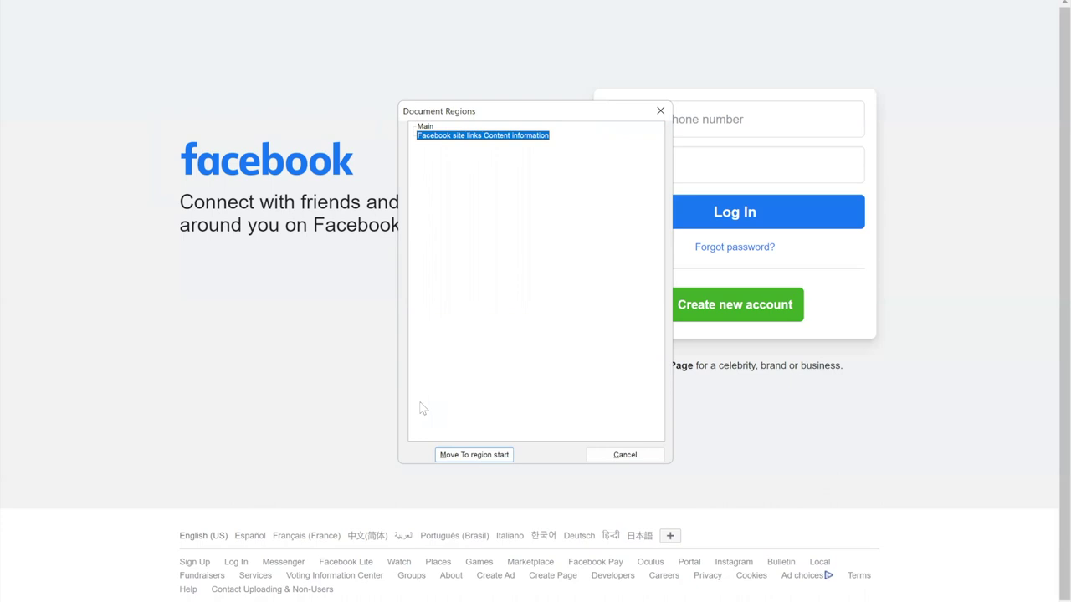
key(Return)
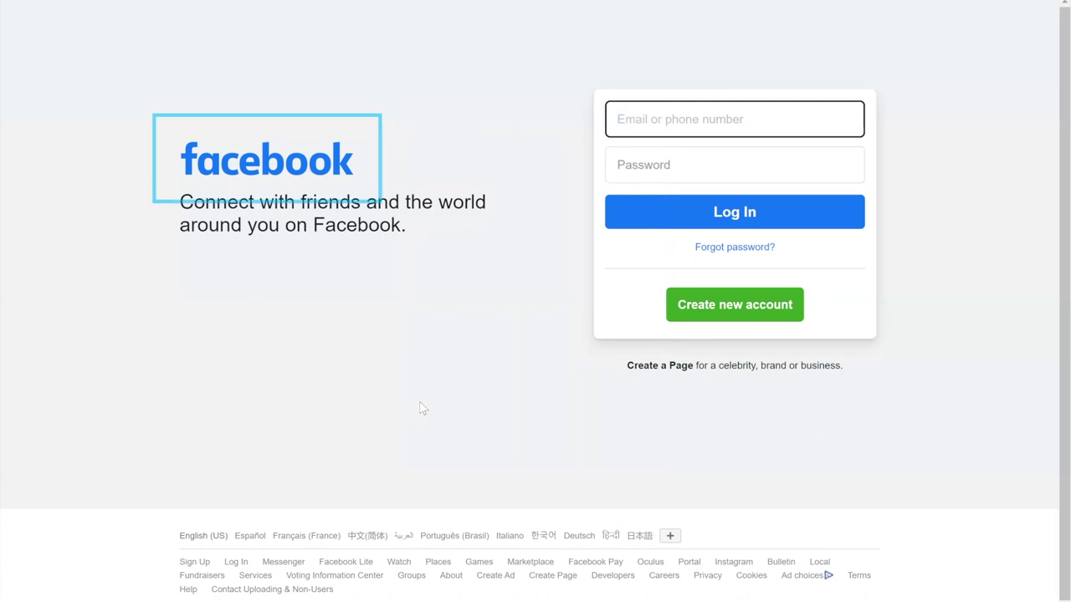
- Switch to the other Facebook login page window and review its document regions from Main down to Facebook site Navigation
key(alt+Tab)
key(alt+Tab)
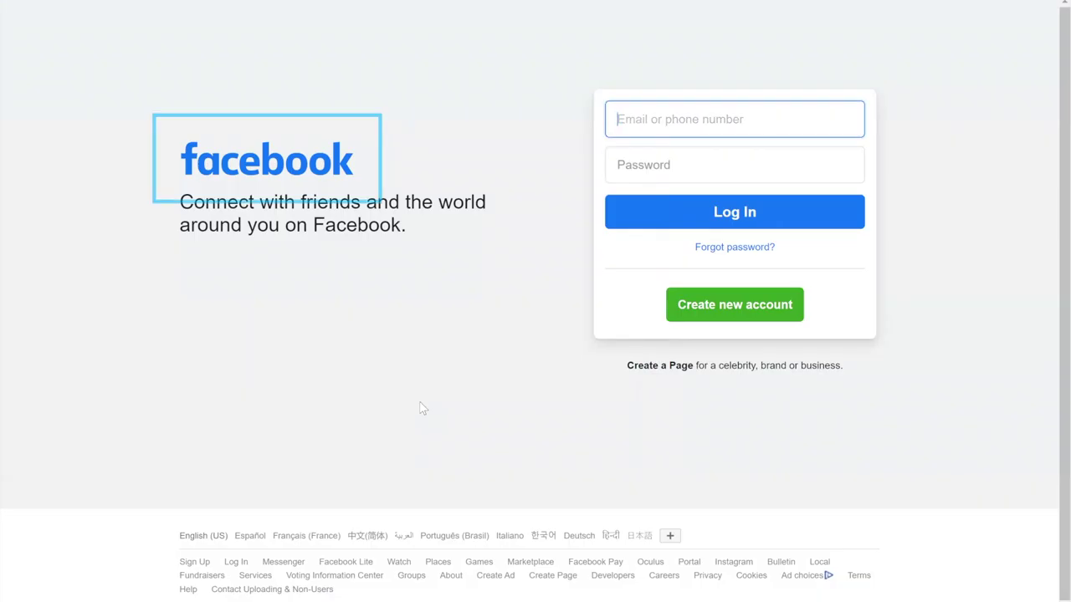
key(ctrl+Insert+r)
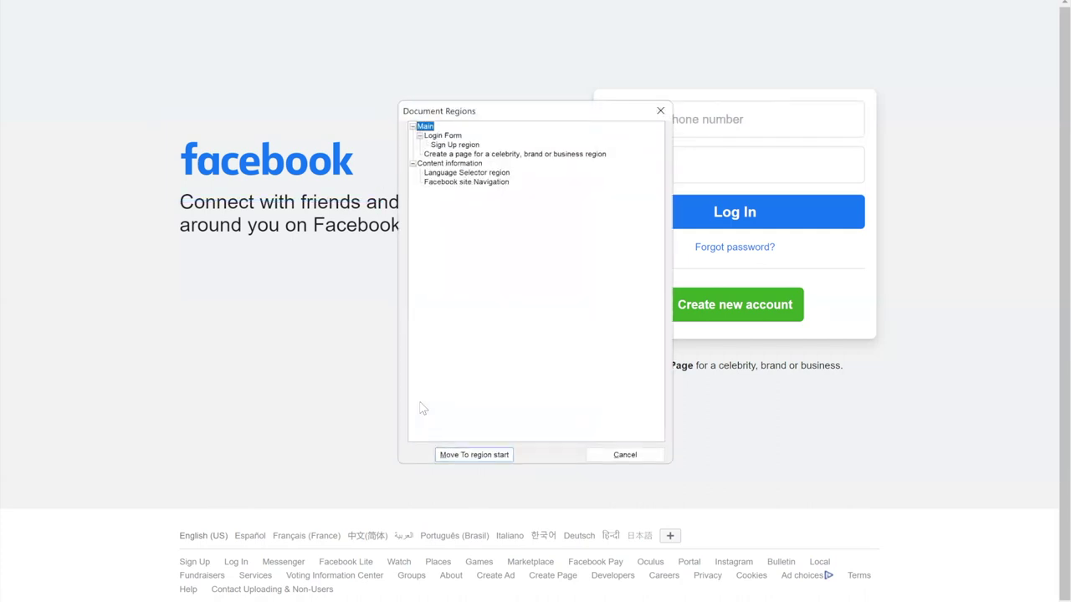
key(Down)
key(Down)
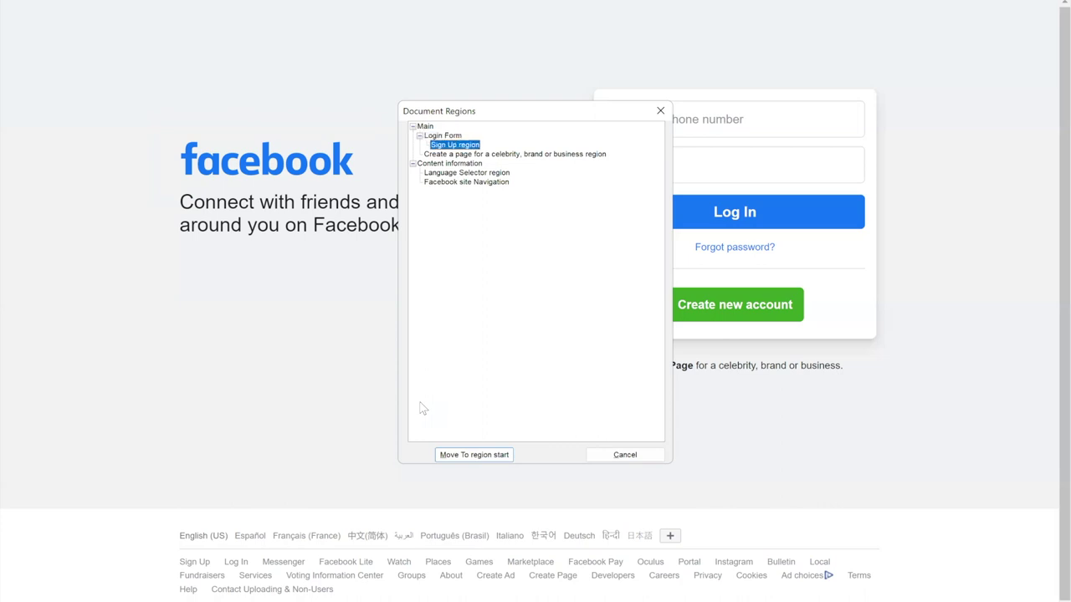
key(Down)
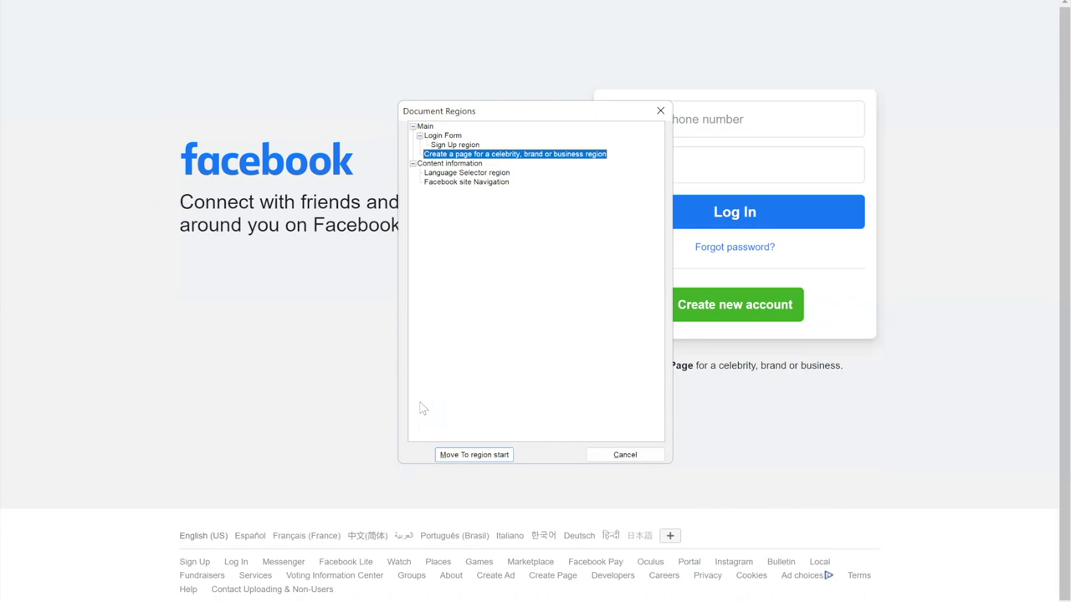
key(Down)
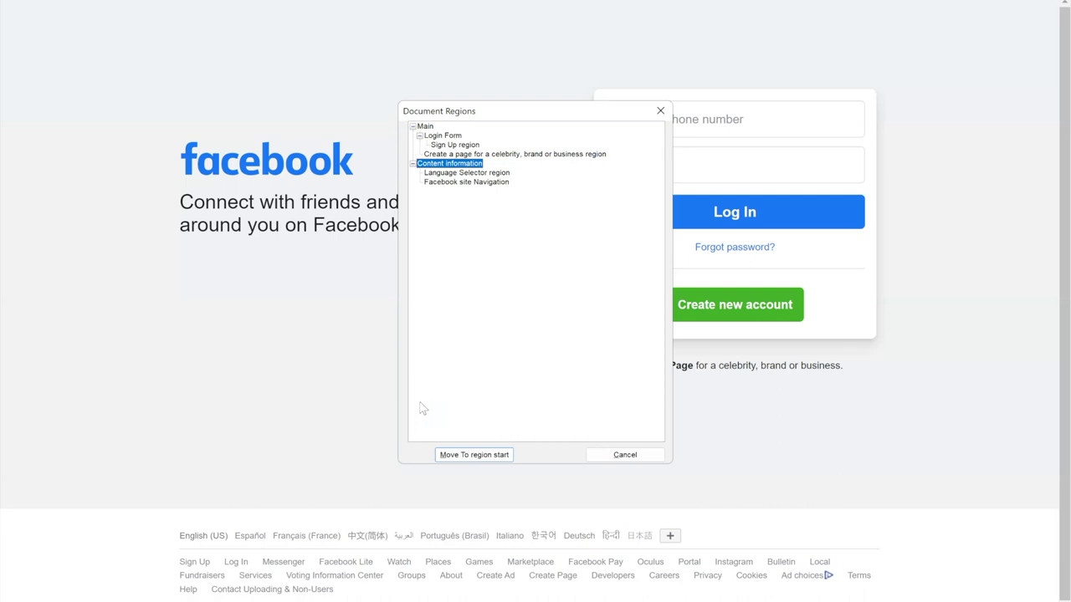
key(Down)
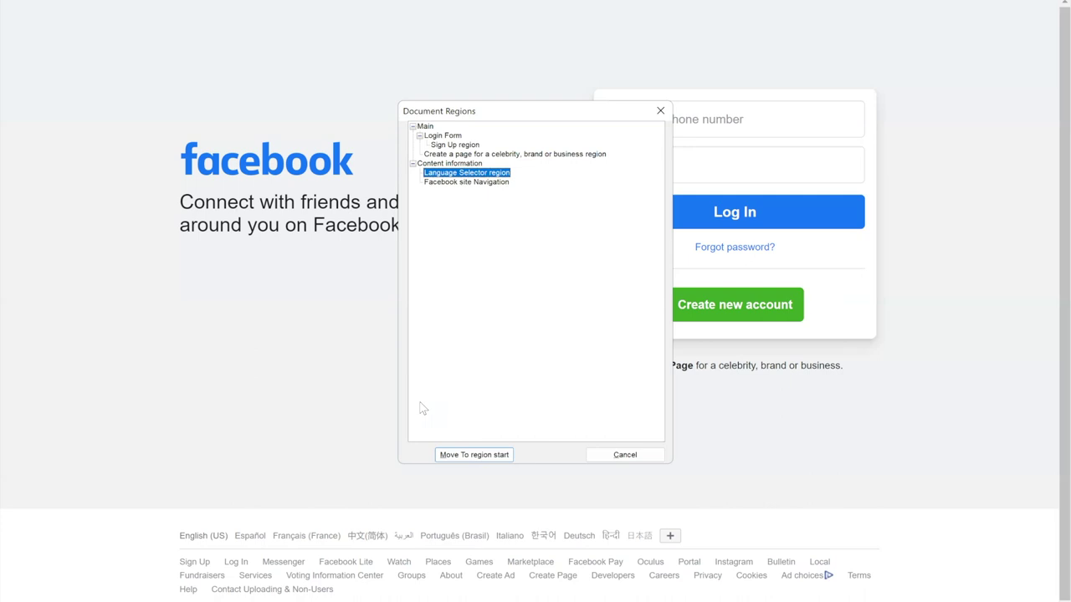
key(Down)
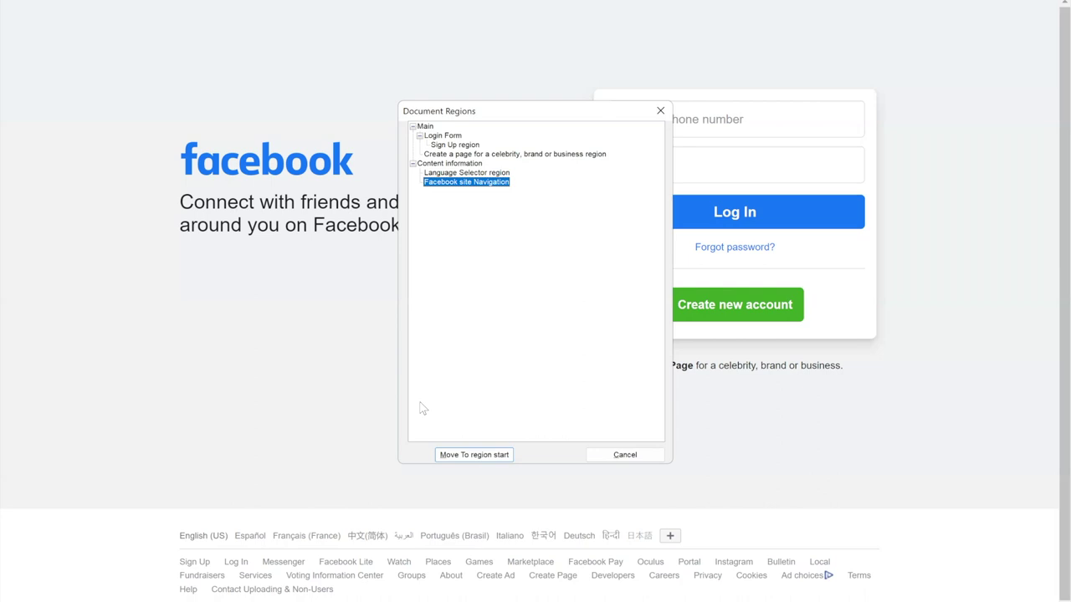
- Move to the Language Selector region and read through its first language links
key(Up)
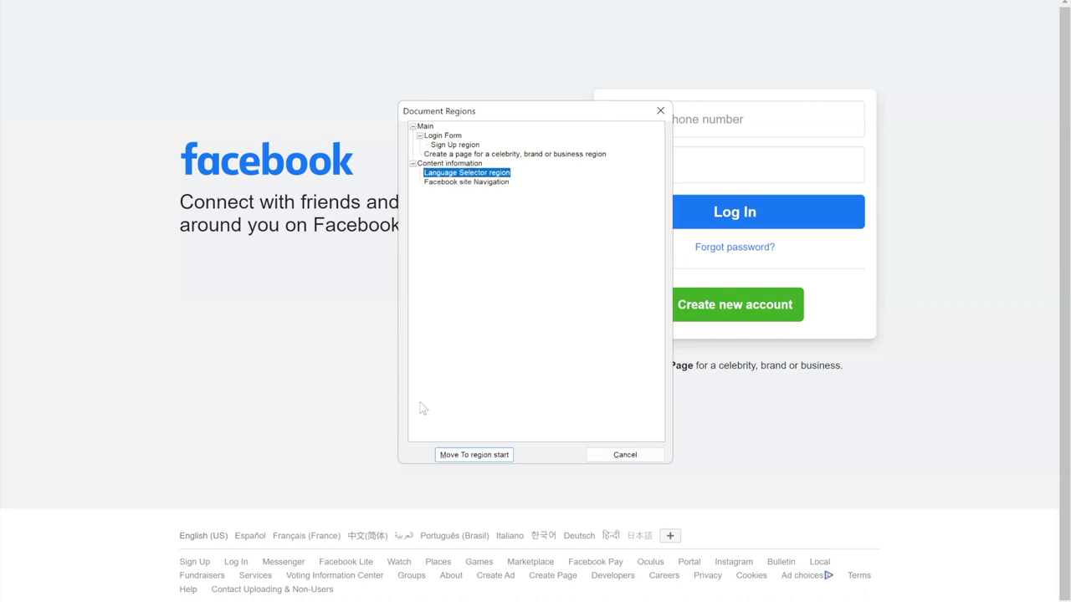
key(Escape)
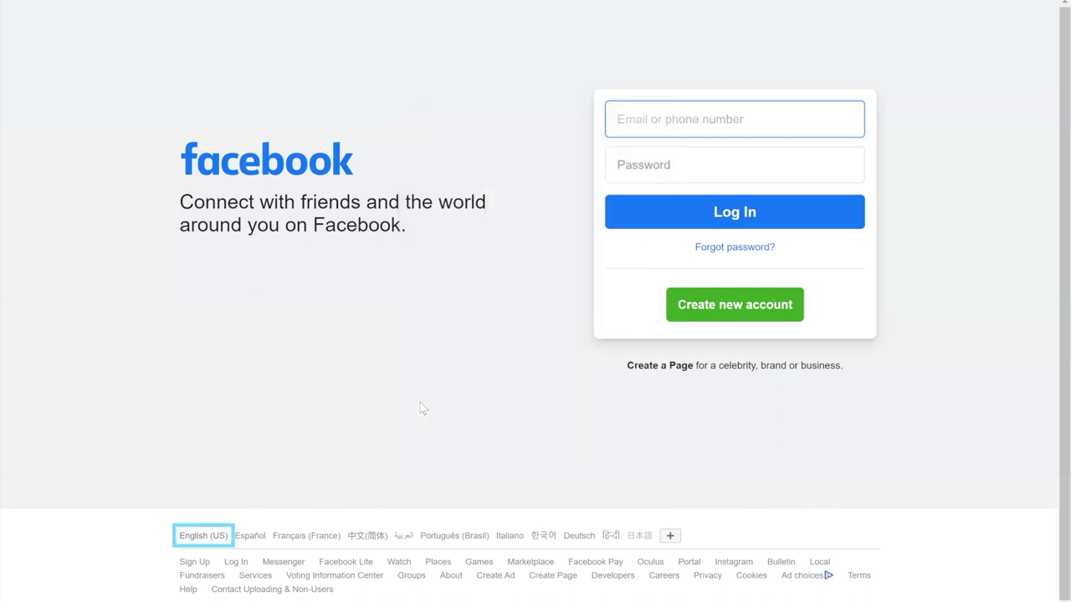
key(Down)
key(Down)
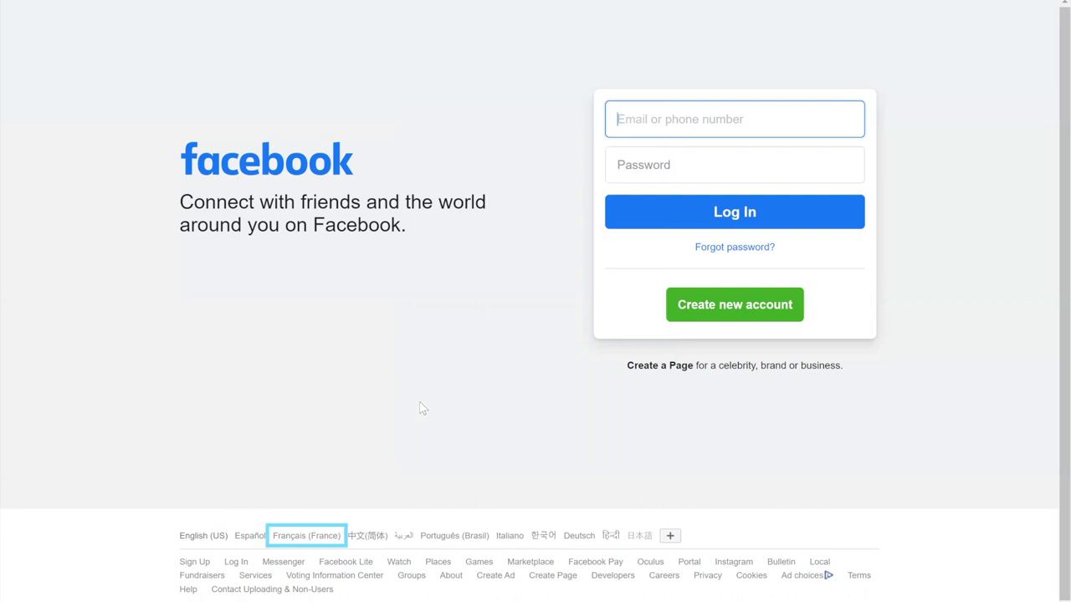
key(Down)
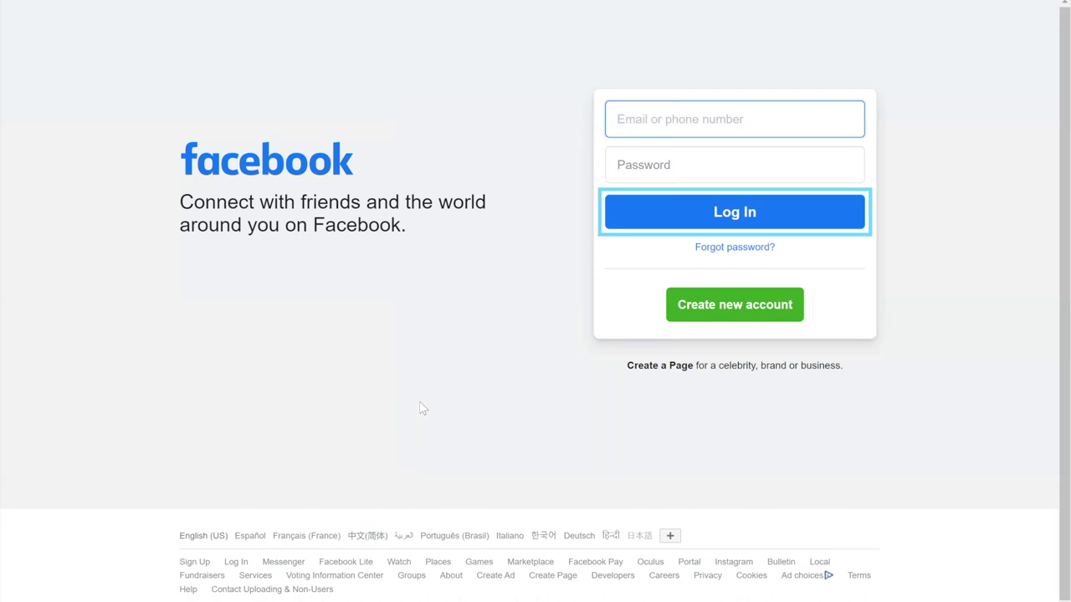
- Move to the Login Form region and read its controls from the email field down to the Forgot password link
key(ctrl+Insert+r)
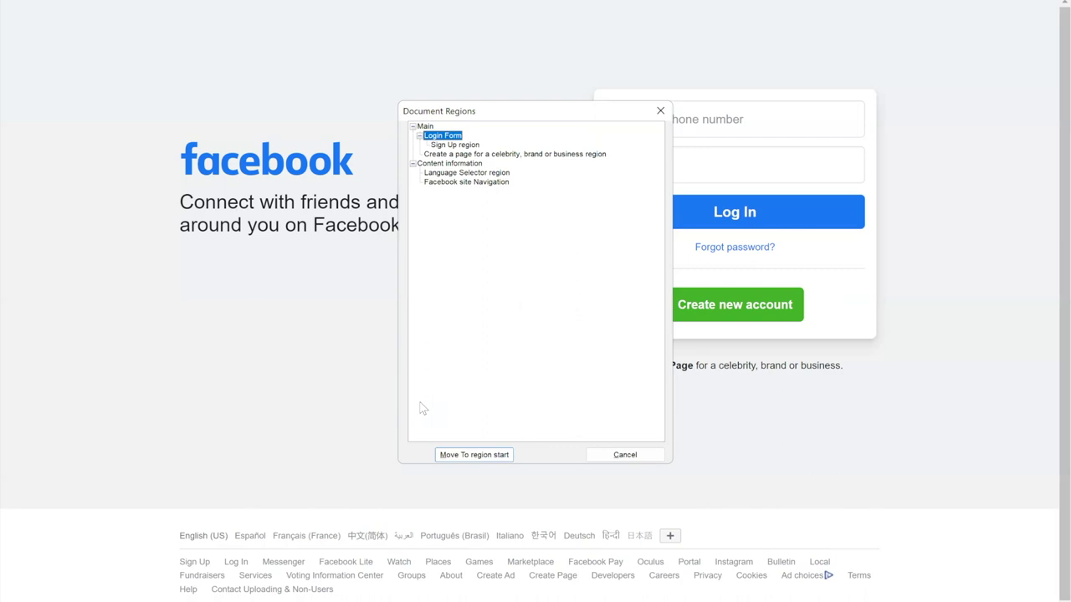
key(Return)
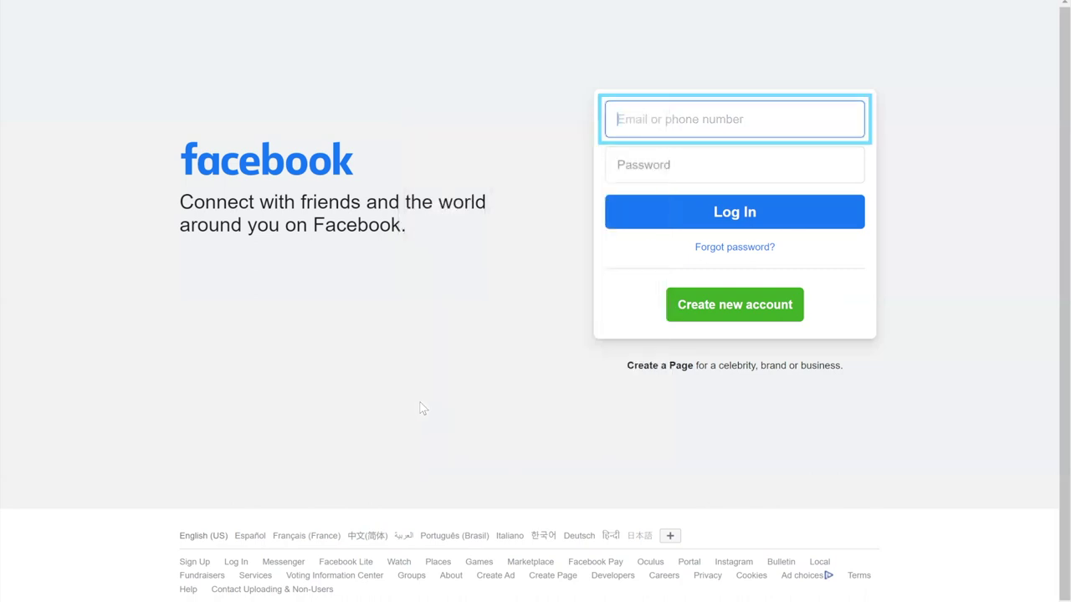
key(Down)
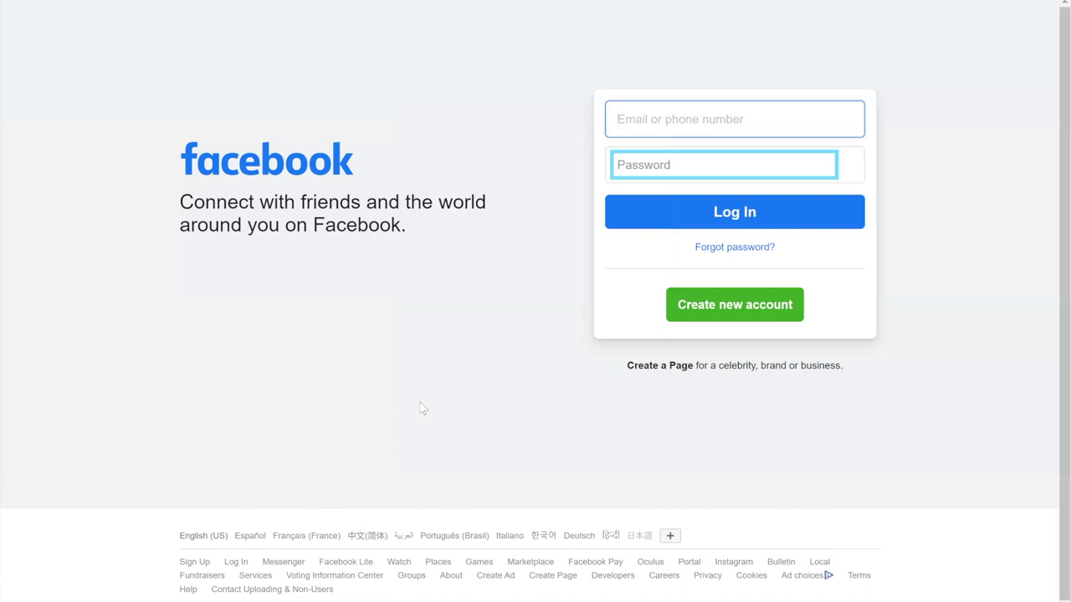
key(Down)
key(Down)
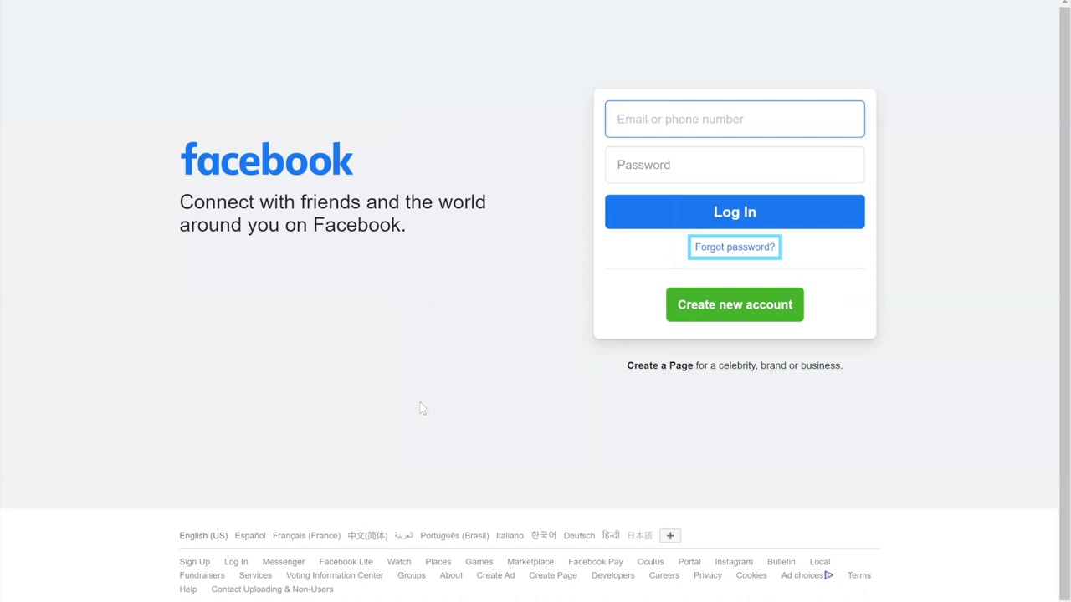
- Switch to the W3C reference pages and go from Success Criterion 1.3.1 through the ARIA landmarks technique to the APG Landmark Regions page
key(alt+Tab)
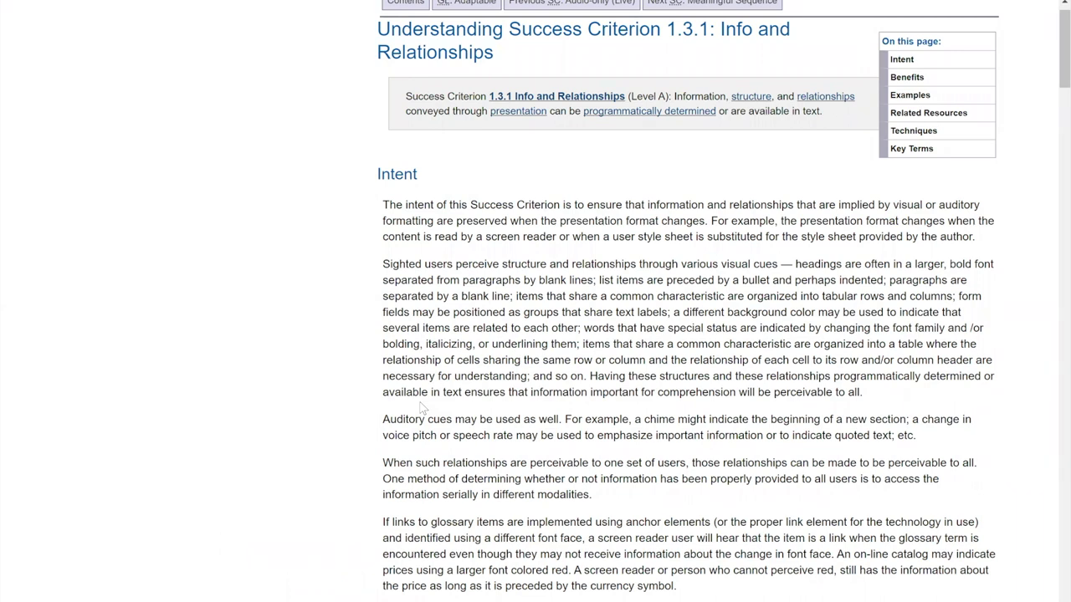
key(ctrl+Tab)
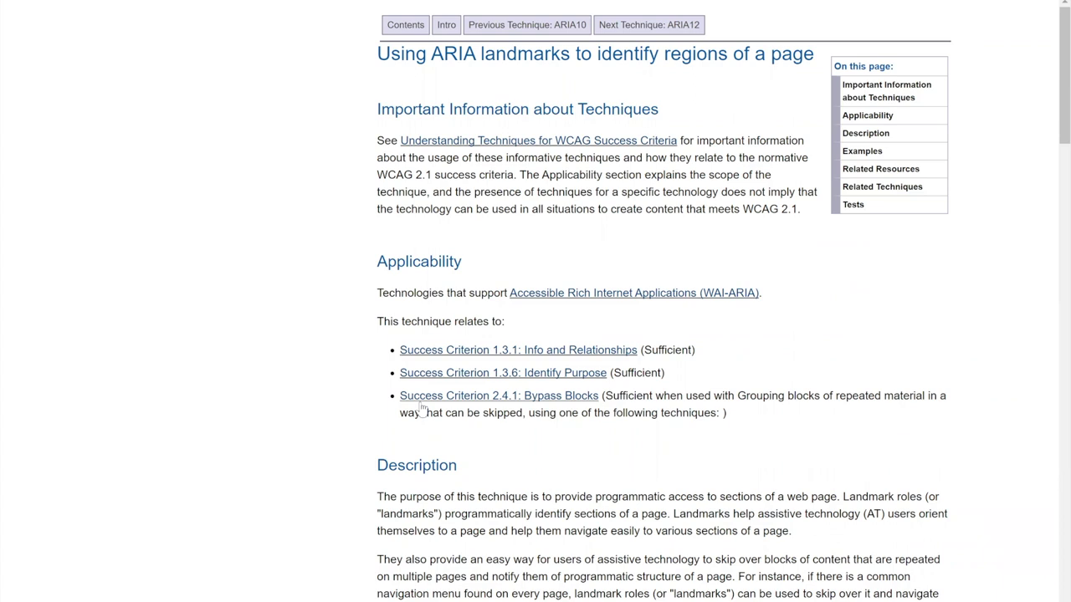
key(alt+shift+n)
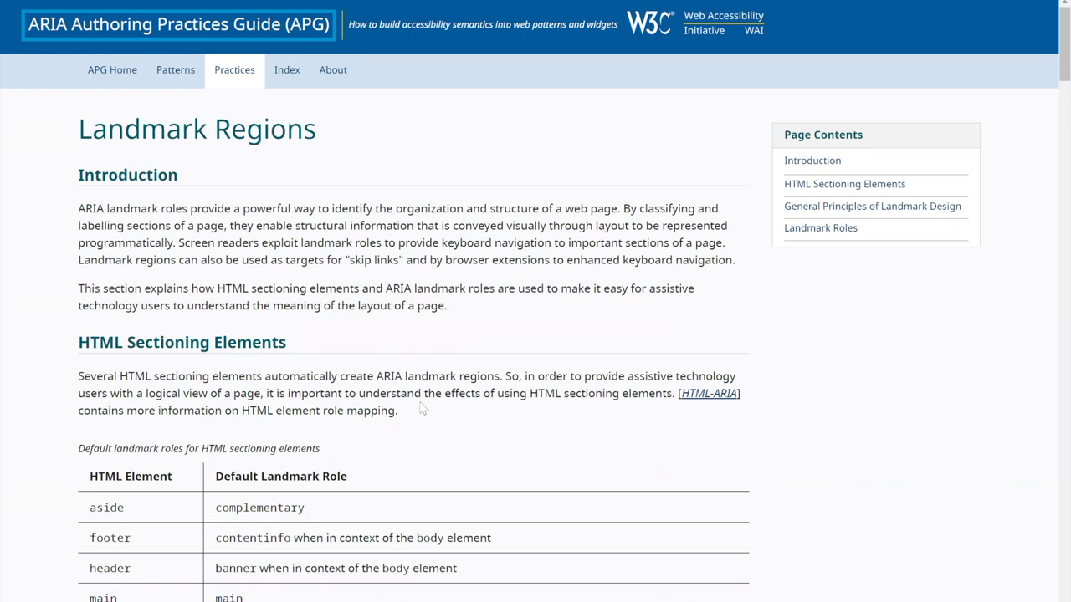
- Go to the General Principles of Landmark Design section and read its introduction and the steps for assigning and labelling landmarks
key(d)
key(d)
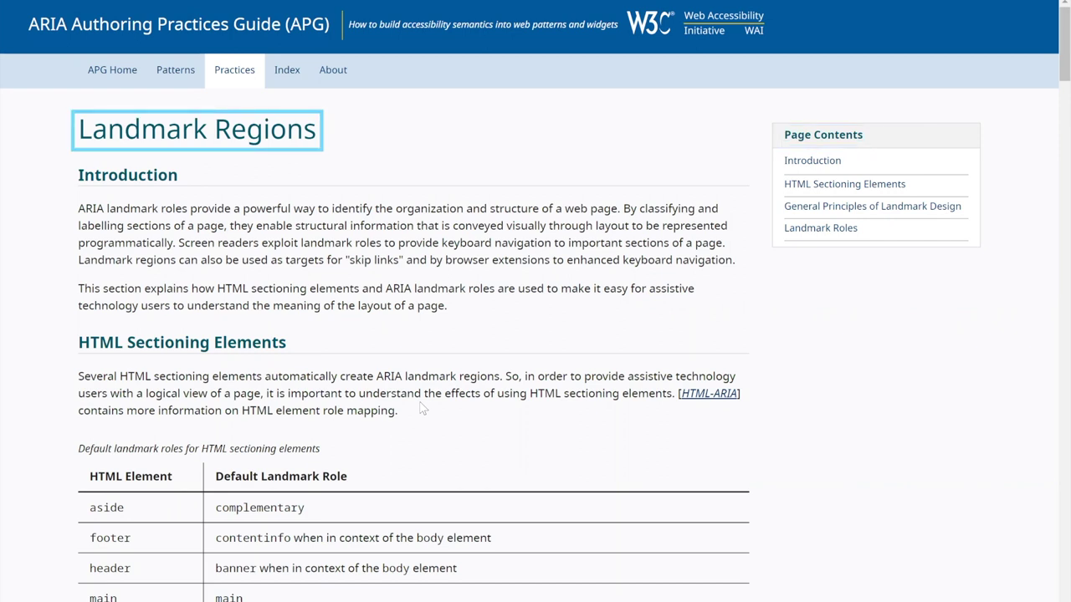
key(h)
key(h)
key(h)
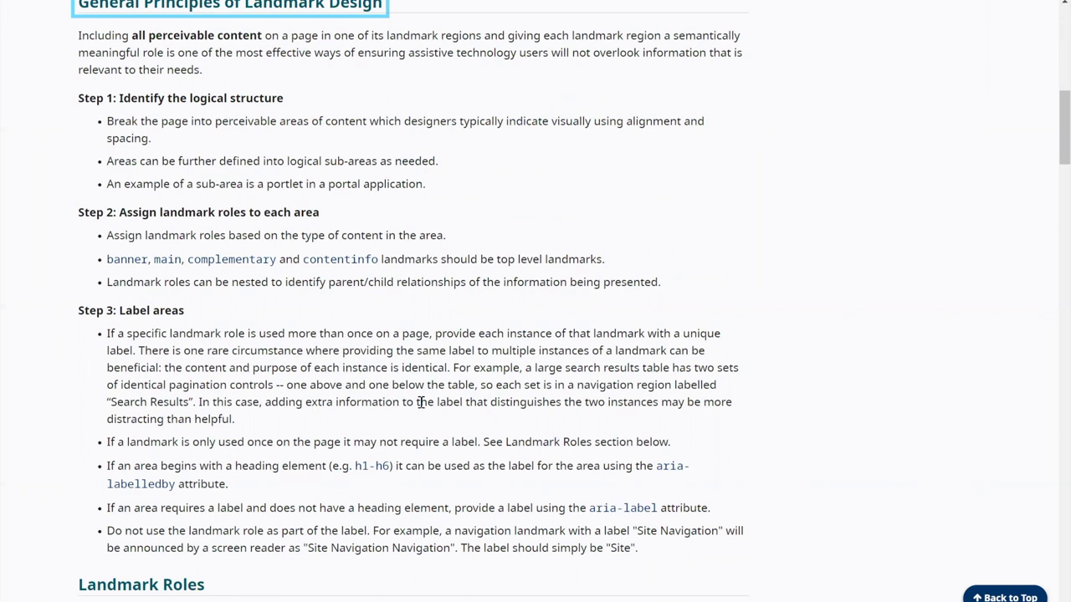
key(Down)
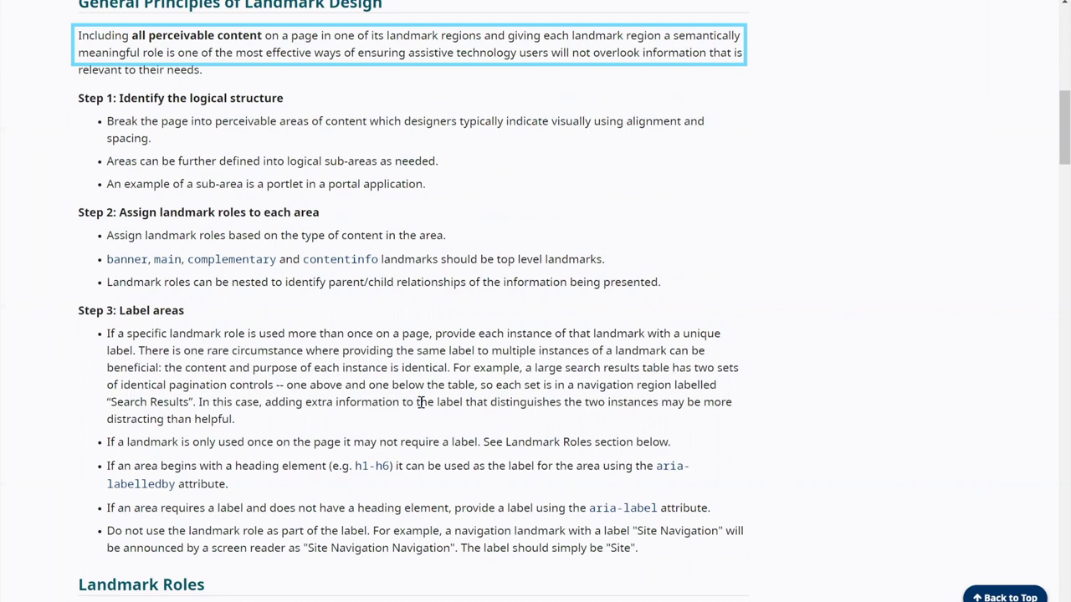
key(Down)
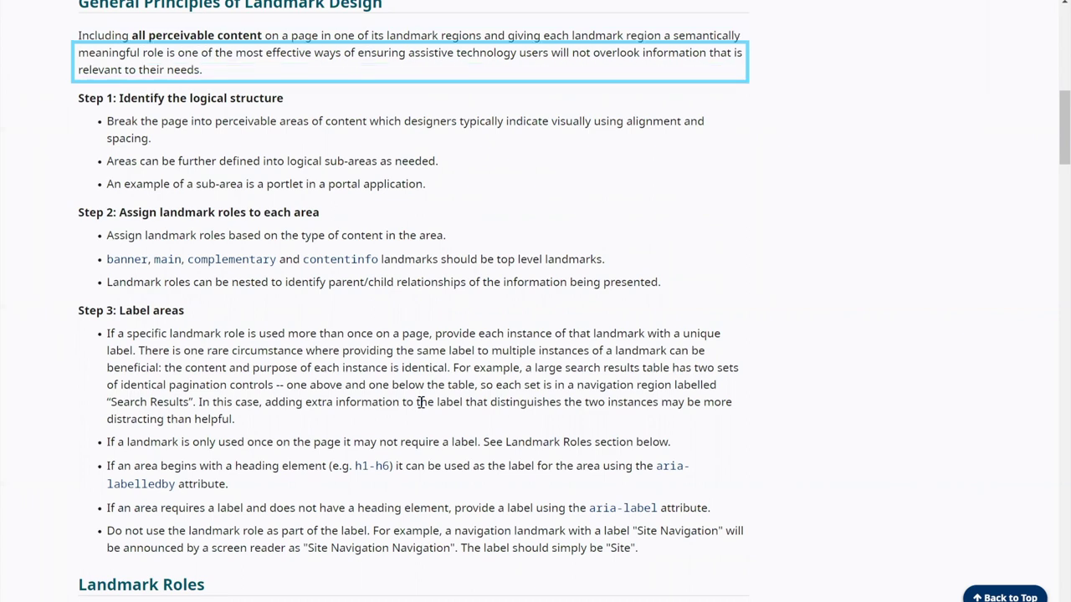
key(ctrl+Right)
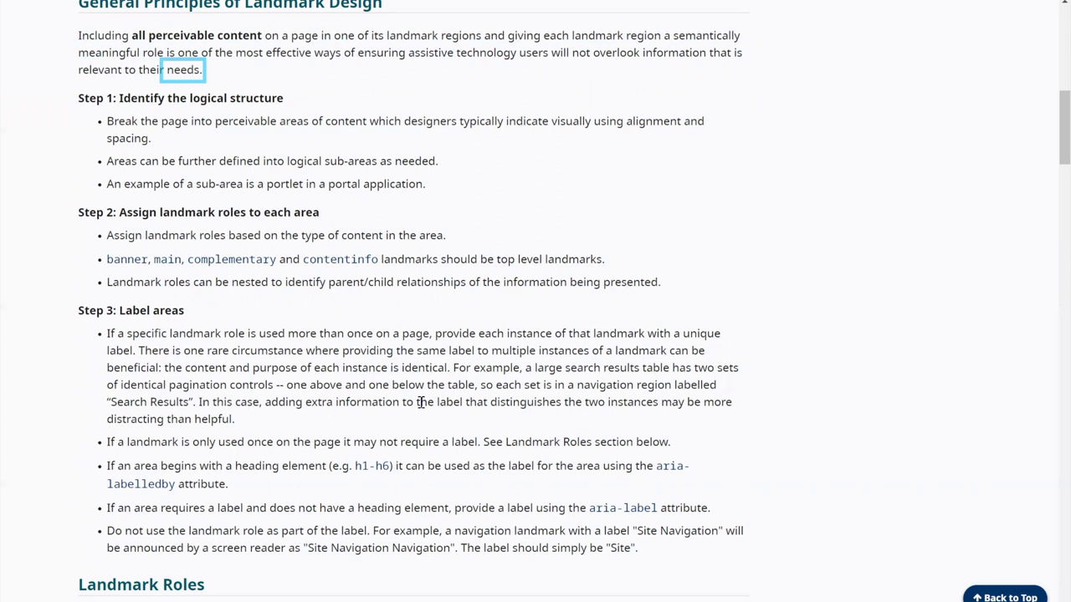
scroll(421, 402, down, 1)
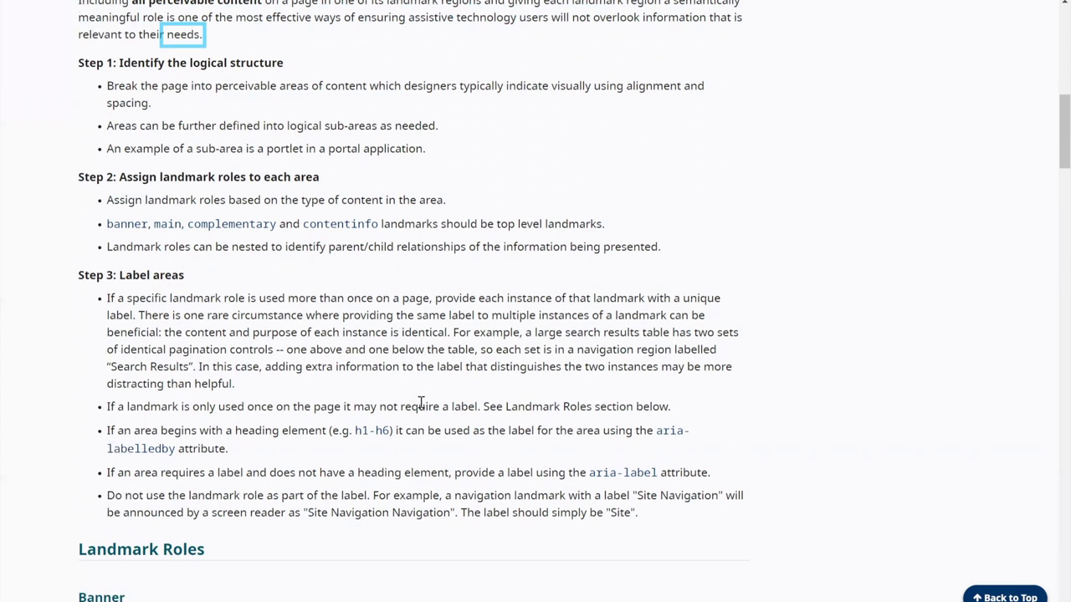
- Return to the first Facebook login page and check its document regions list, then close the list
key(alt+Tab)
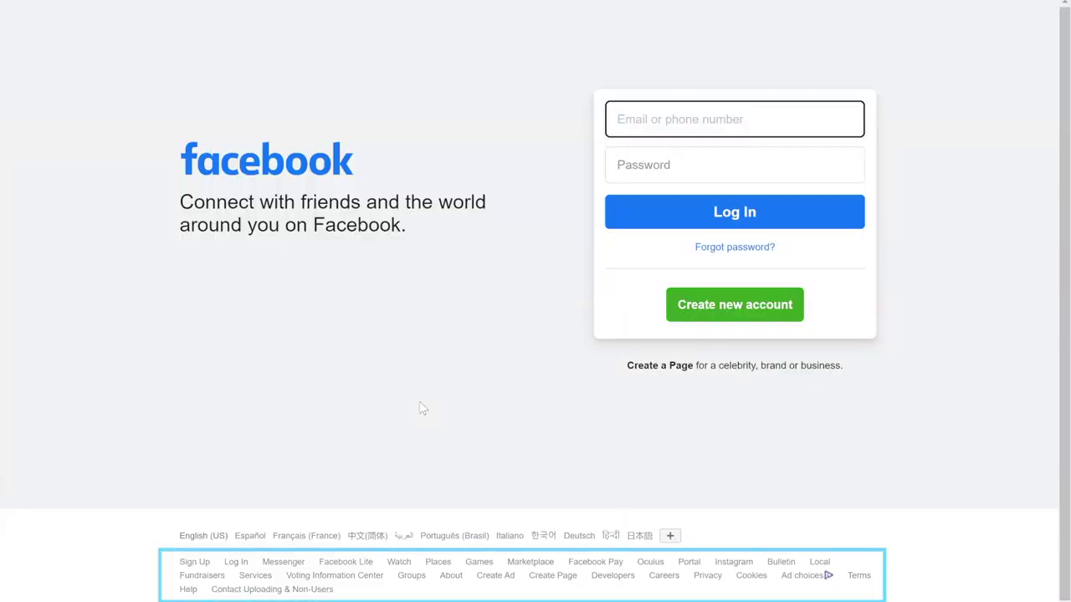
key(ctrl+Insert+r)
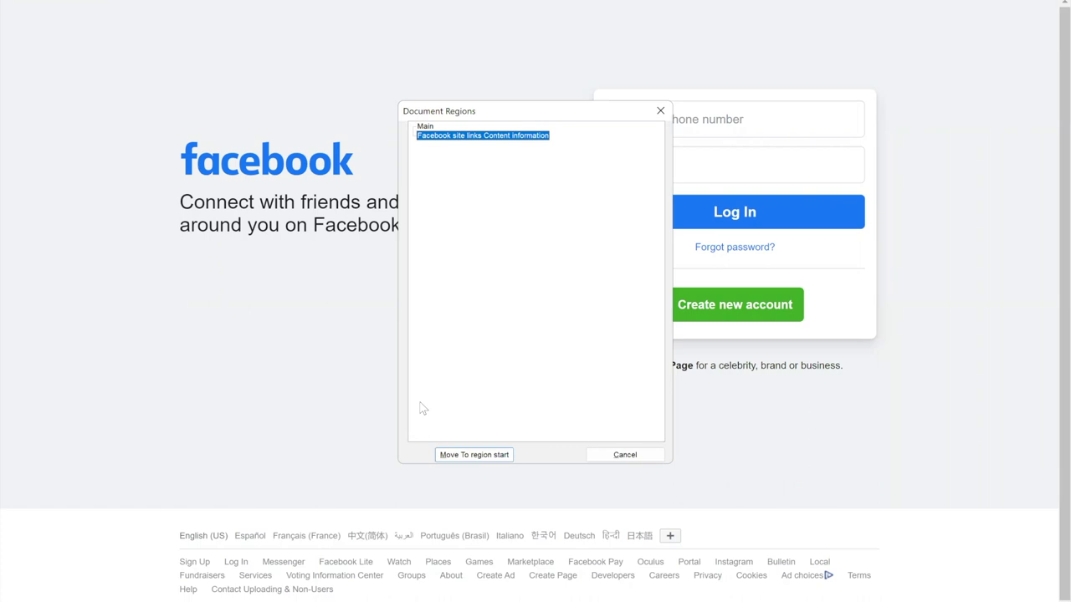
key(Escape)
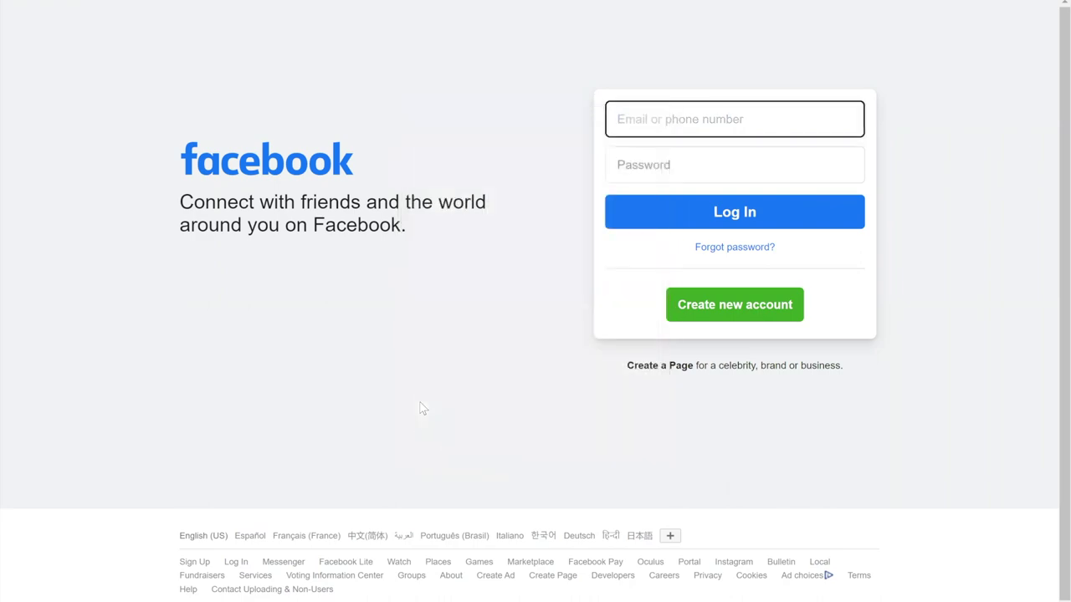
- Switch to the other login page window, move to the "Create a page for a celebrity, brand or business" region and read its text
key(alt+Tab)
key(alt+Tab)
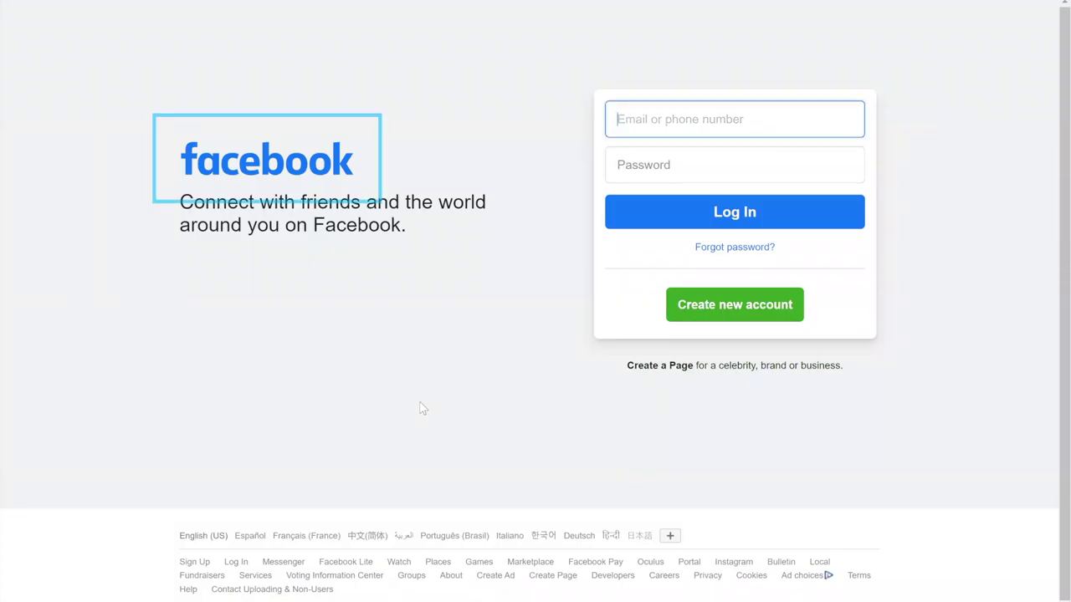
key(ctrl+Insert+r)
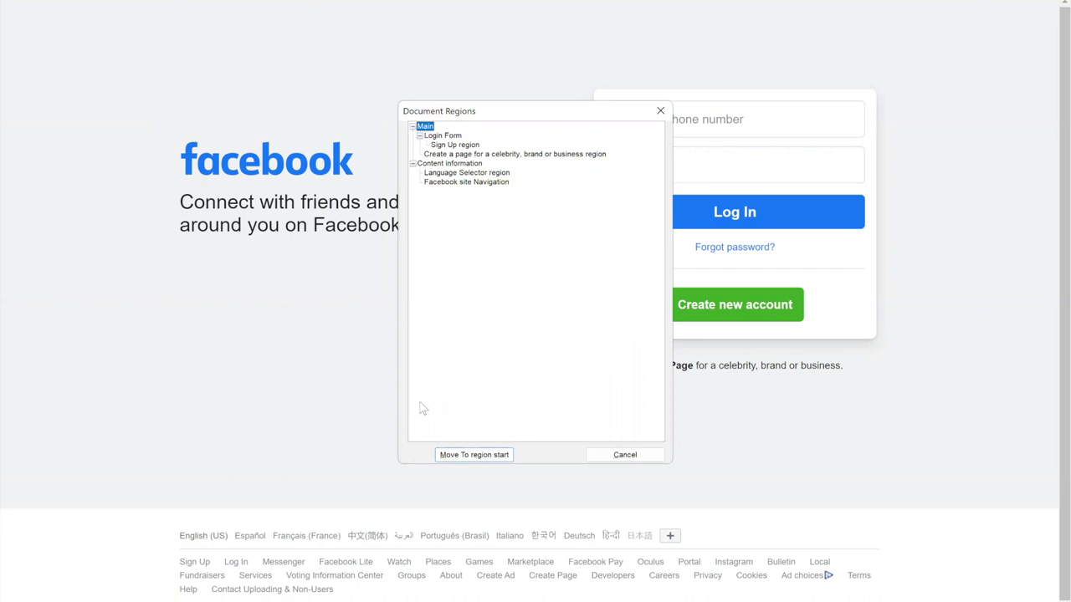
key(Down)
key(Down)
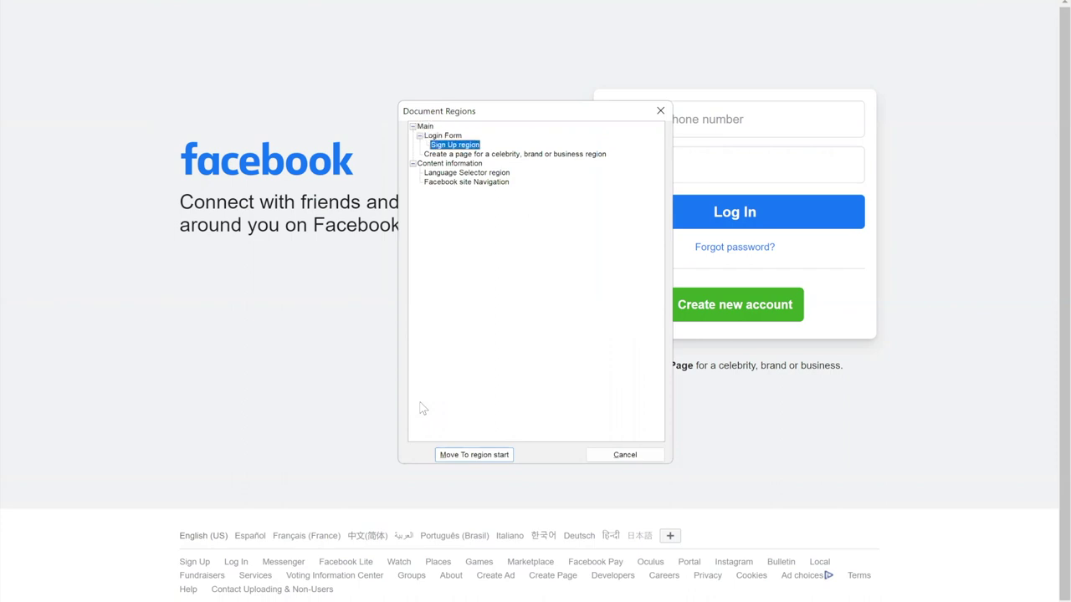
key(Down)
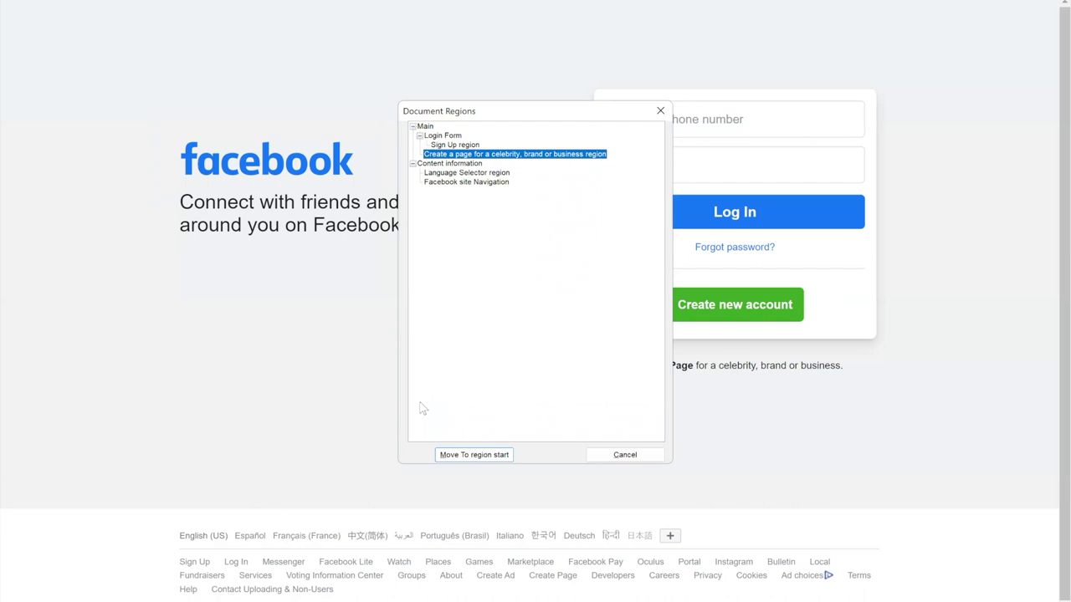
key(Return)
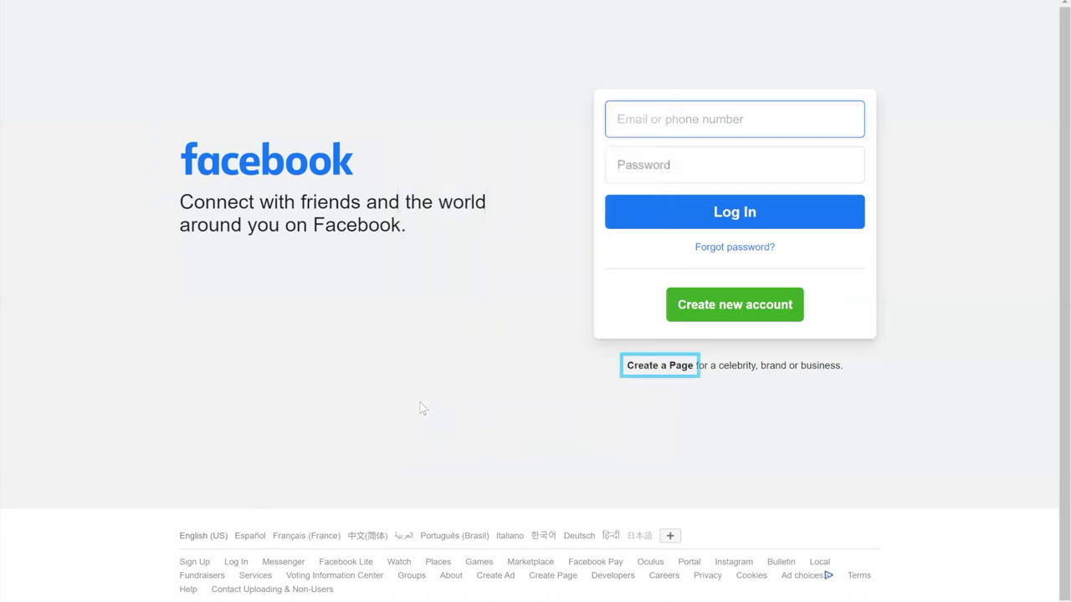
key(Down)
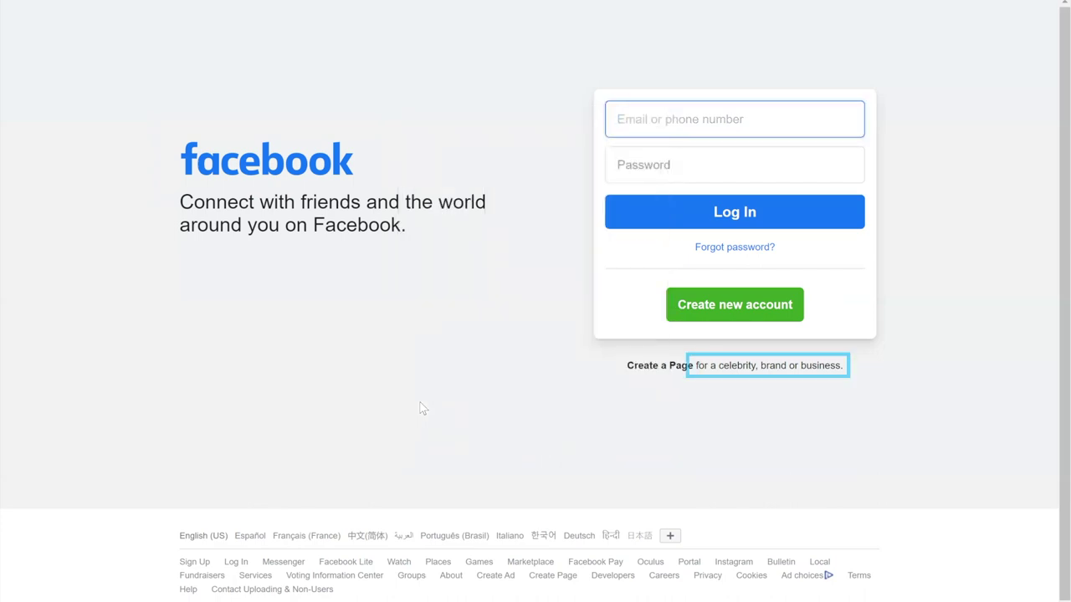